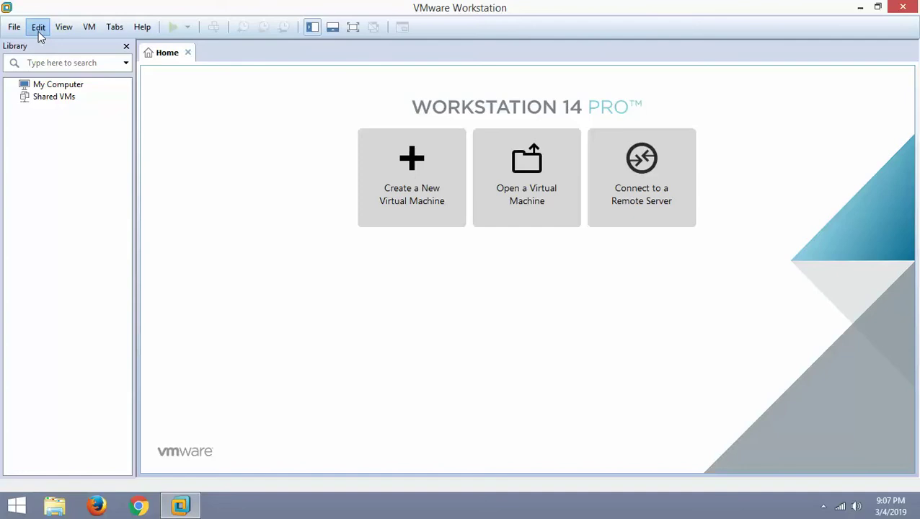
Step: Open the Virtual Network Editor and unlock its network configuration for changes with administrator privileges
click(38, 29)
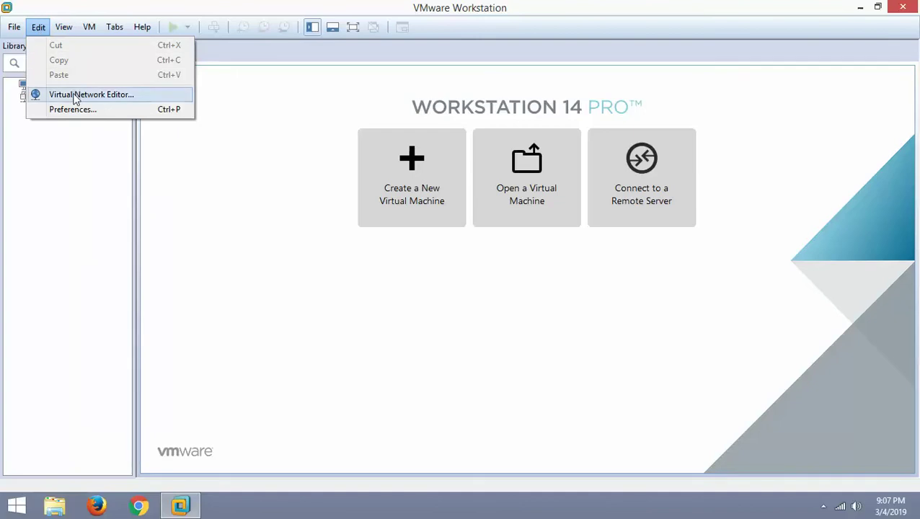
click(75, 94)
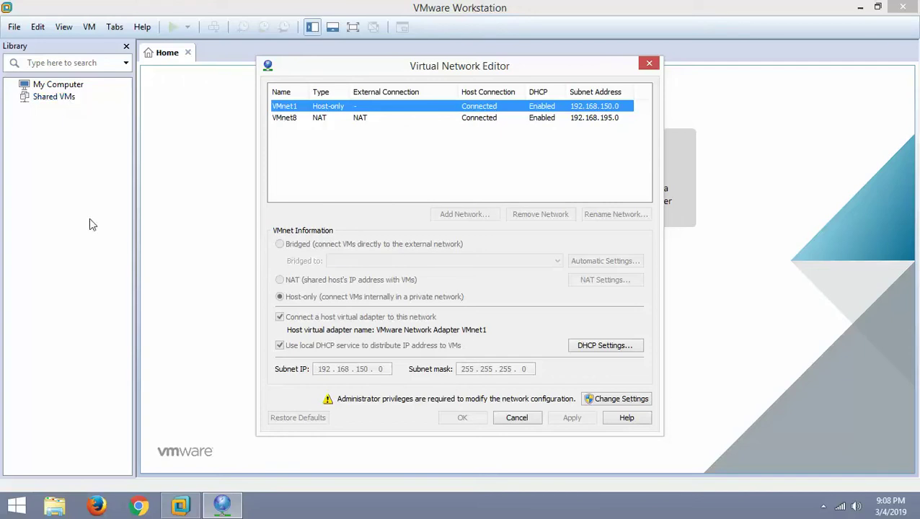
click(607, 396)
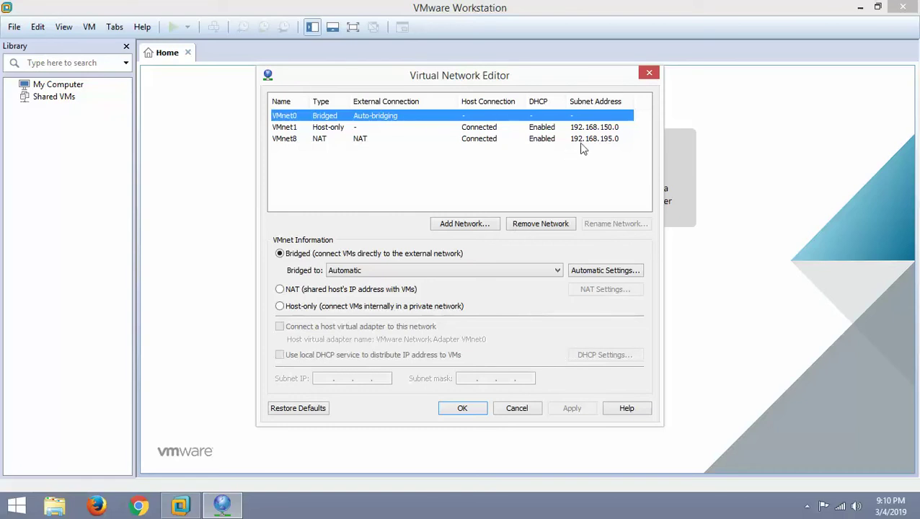
Step: Set the subnet IP of the host-only network VMnet1 to 192.168.0.0 and apply the change
click(595, 128)
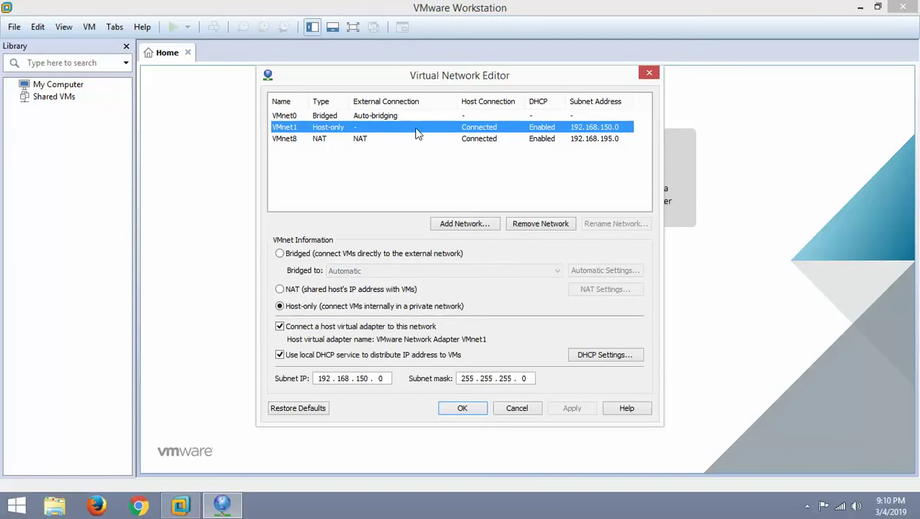
click(368, 379)
key(BackSpace)
key(BackSpace)
key(BackSpace)
text(0)
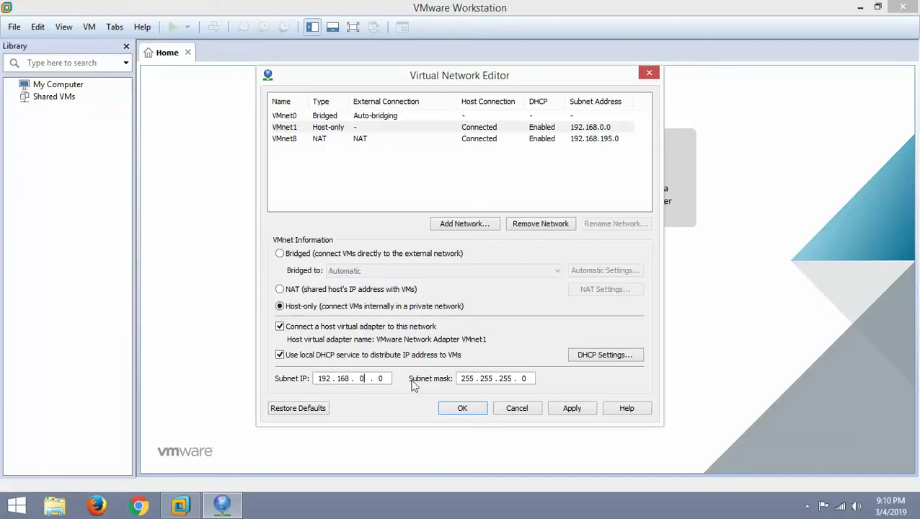
click(576, 411)
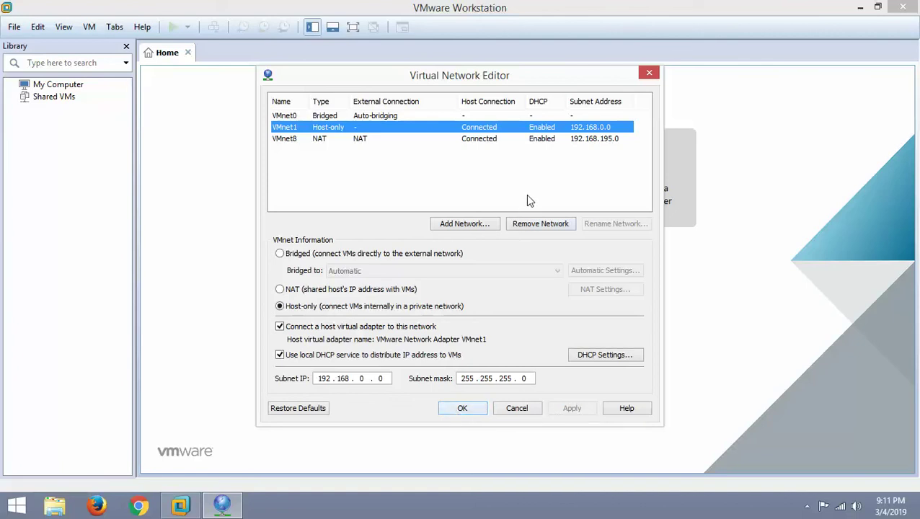
Step: Switch to the Windows Network and Sharing Center and show the list of the computer's network adapters
right_click(840, 505)
click(822, 497)
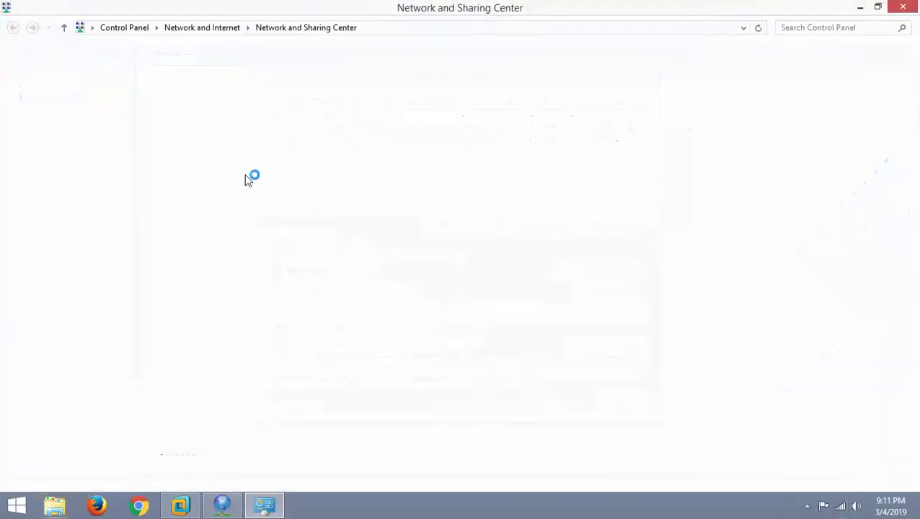
click(81, 83)
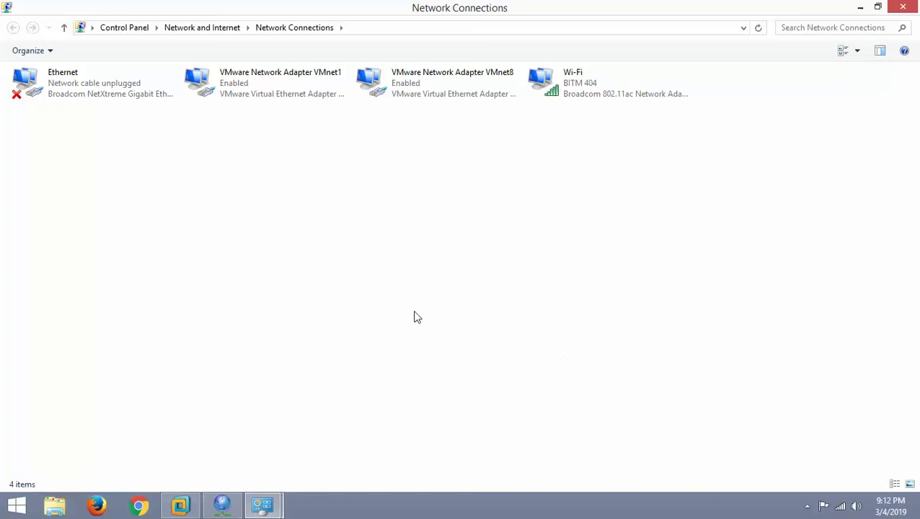
Step: Review the connection details of VMware Network Adapter VMnet1, including its IPv4 address, and close them
right_click(267, 87)
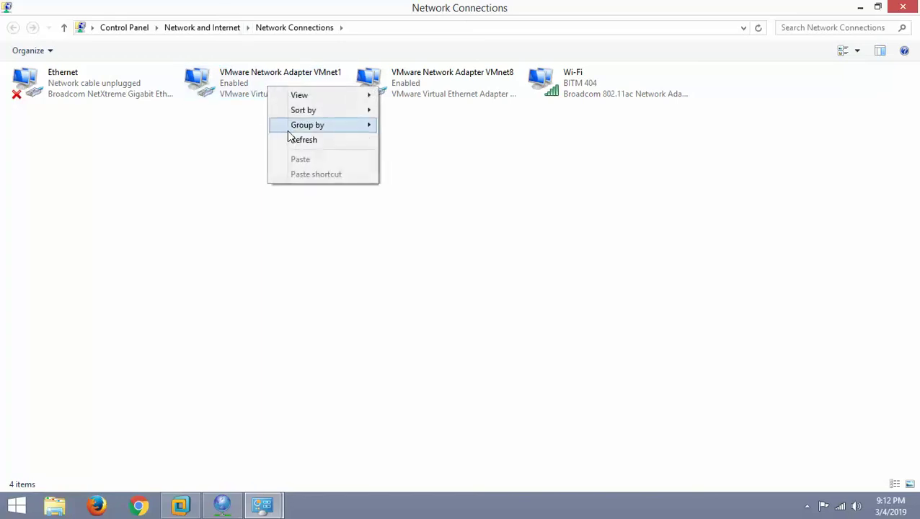
right_click(241, 84)
click(268, 106)
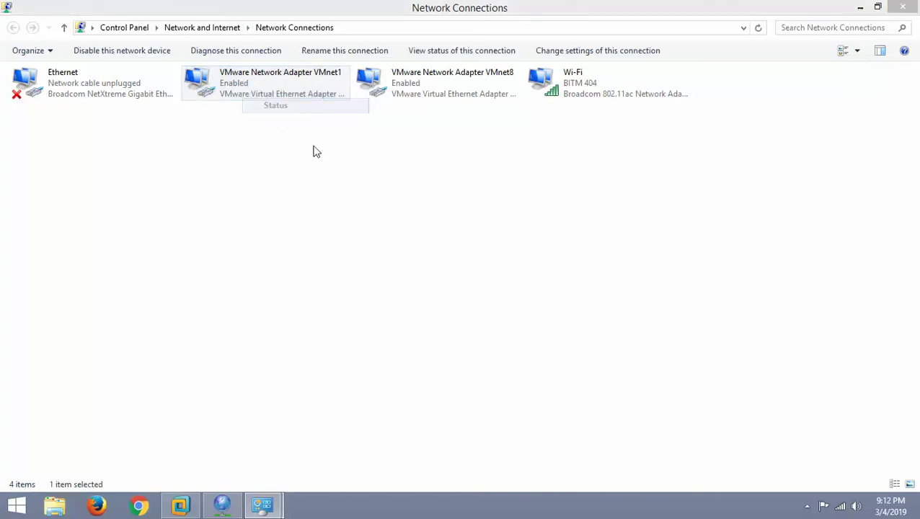
click(385, 246)
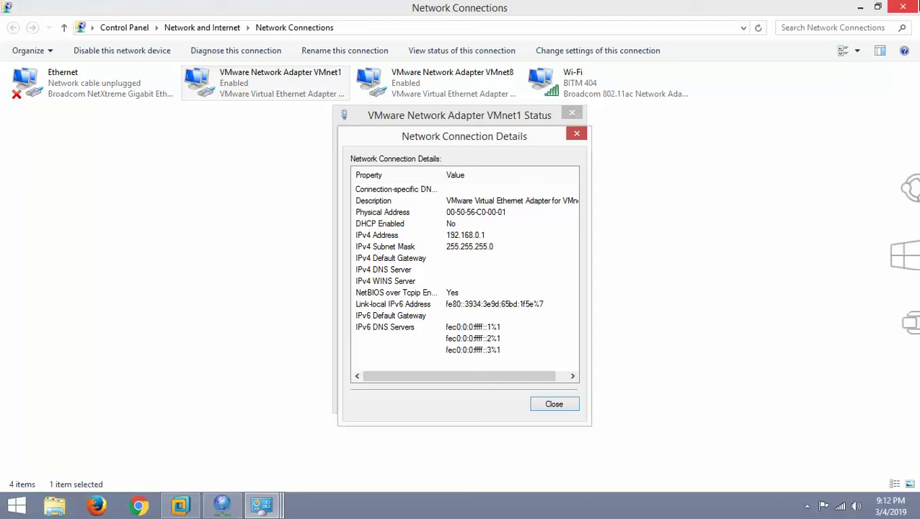
mouse_move(919, 1)
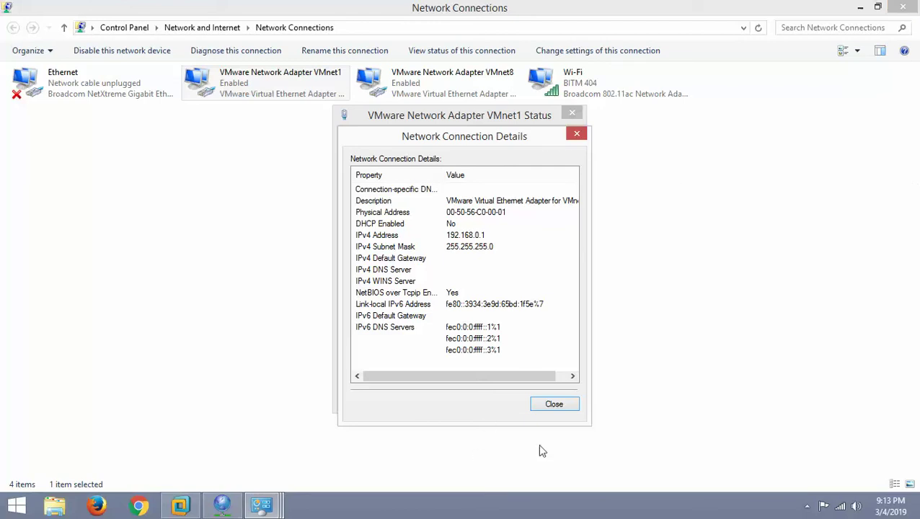
click(554, 404)
key(Escape)
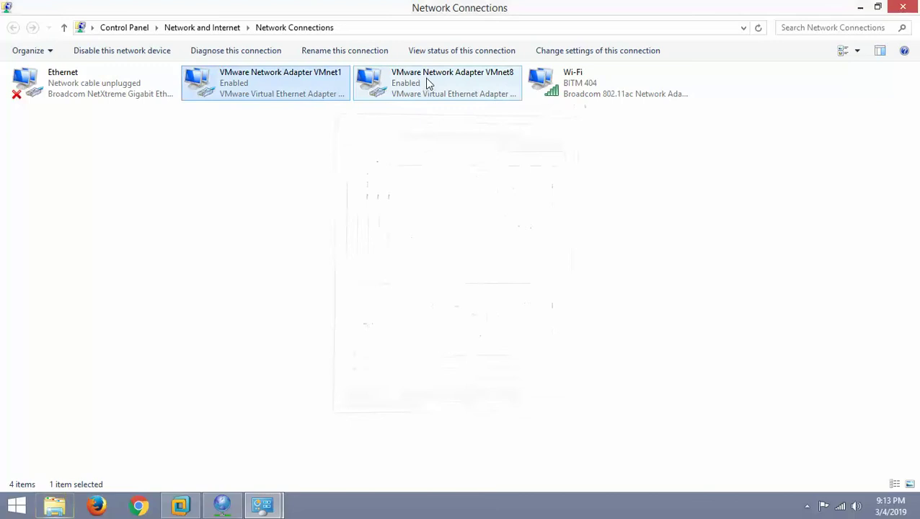
Step: Review the connection details of VMware Network Adapter VMnet8, including its IPv4 address, and close them
right_click(427, 79)
right_click(405, 75)
click(447, 102)
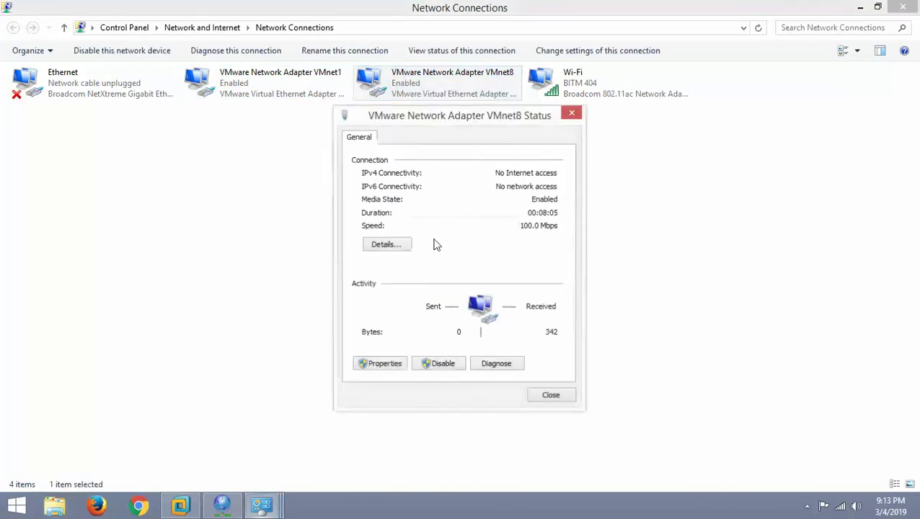
click(387, 246)
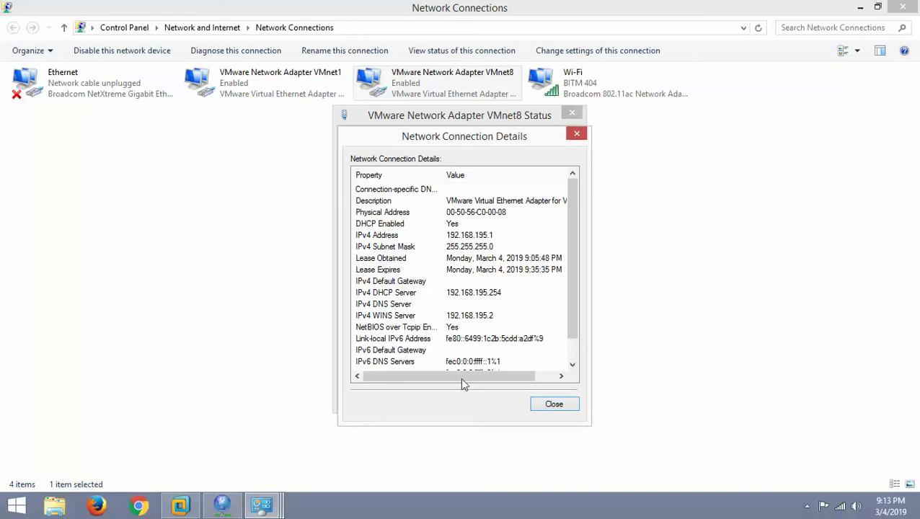
click(552, 404)
click(552, 396)
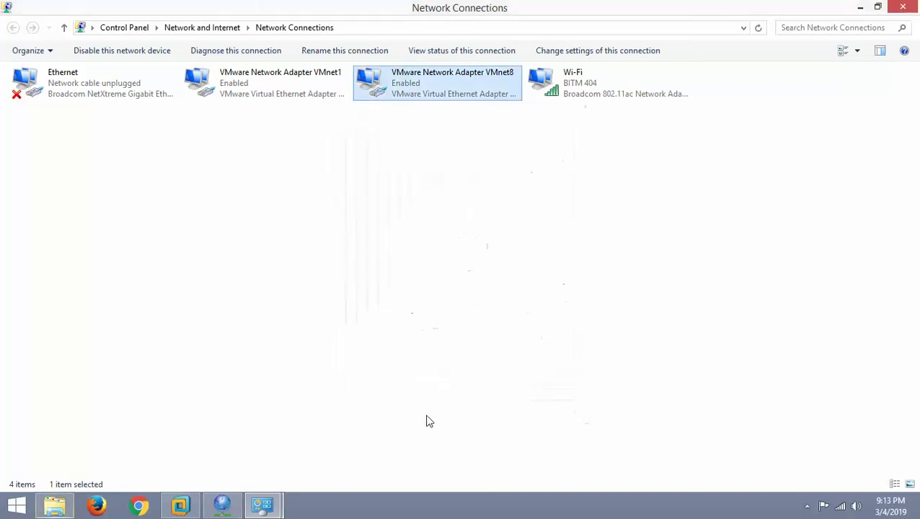
Step: Return to the Virtual Network Editor and examine which physical adapters the bridged network VMnet0 can be bridged to
click(224, 505)
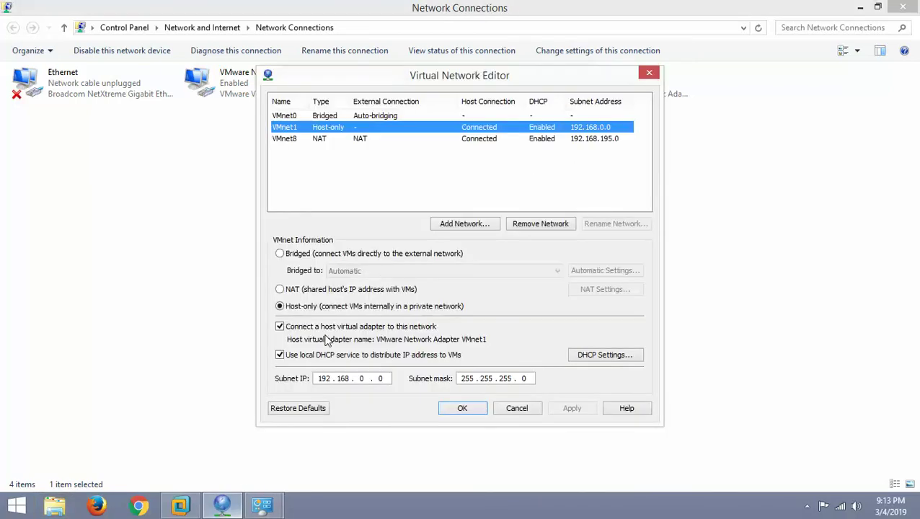
click(330, 114)
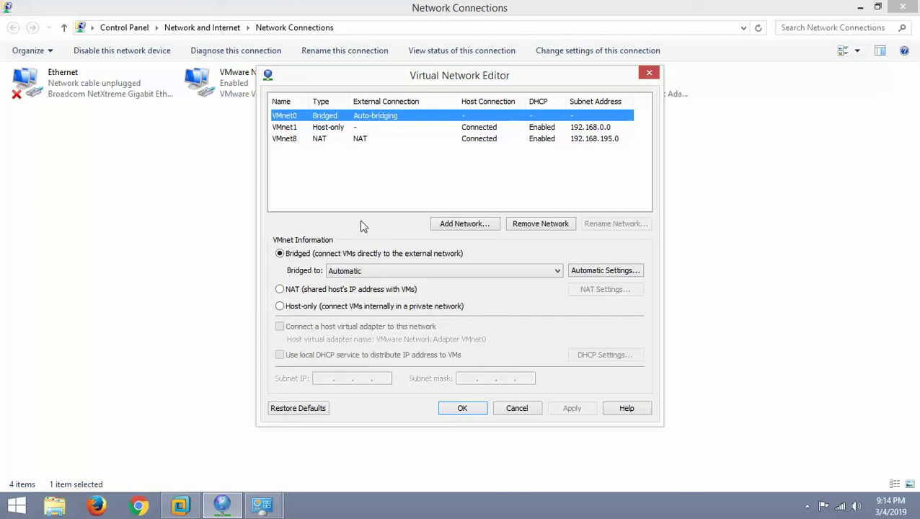
click(412, 272)
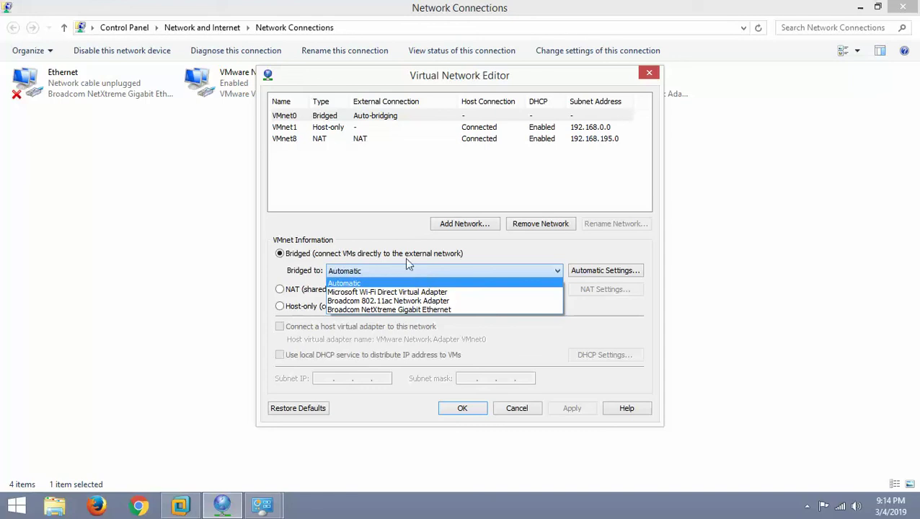
click(454, 244)
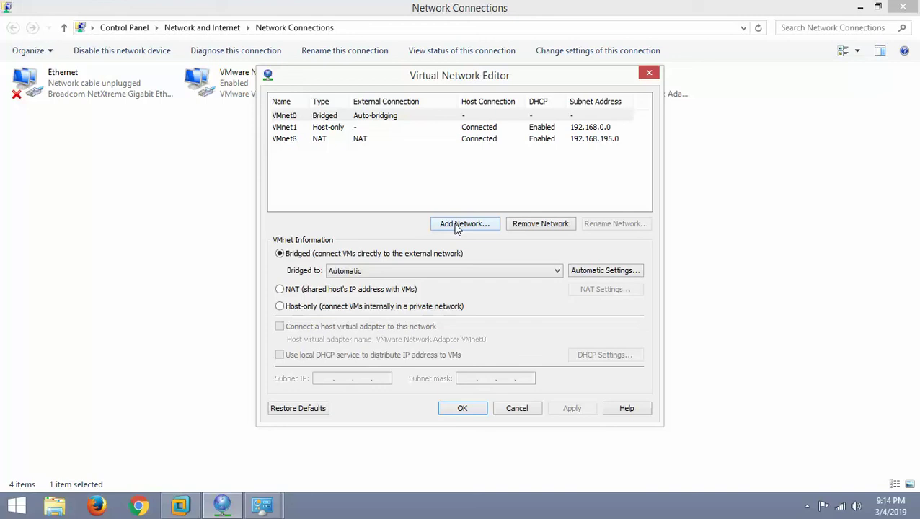
Step: Examine which virtual networks are available for adding, and leave without adding one
click(456, 226)
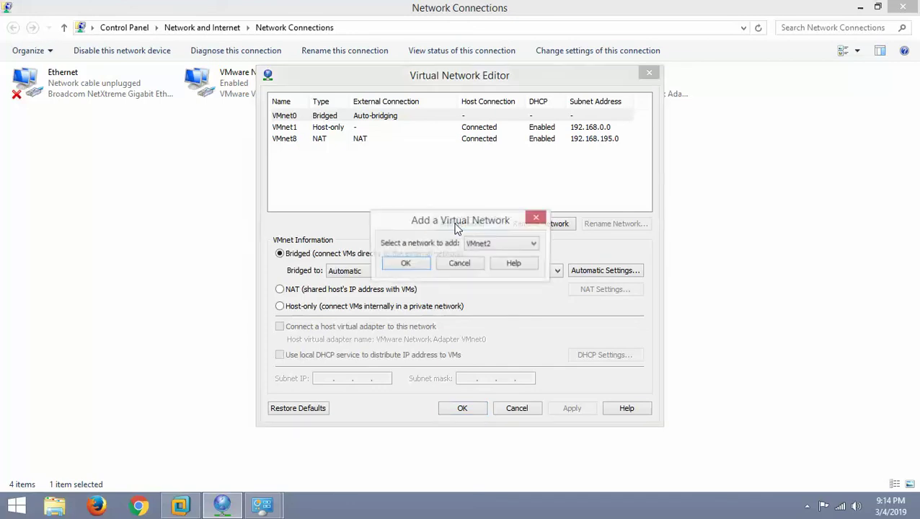
click(490, 248)
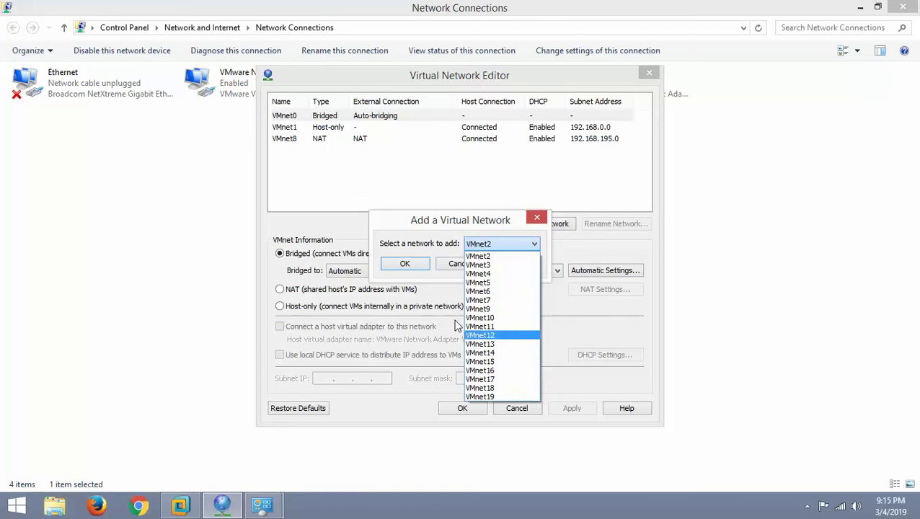
click(456, 266)
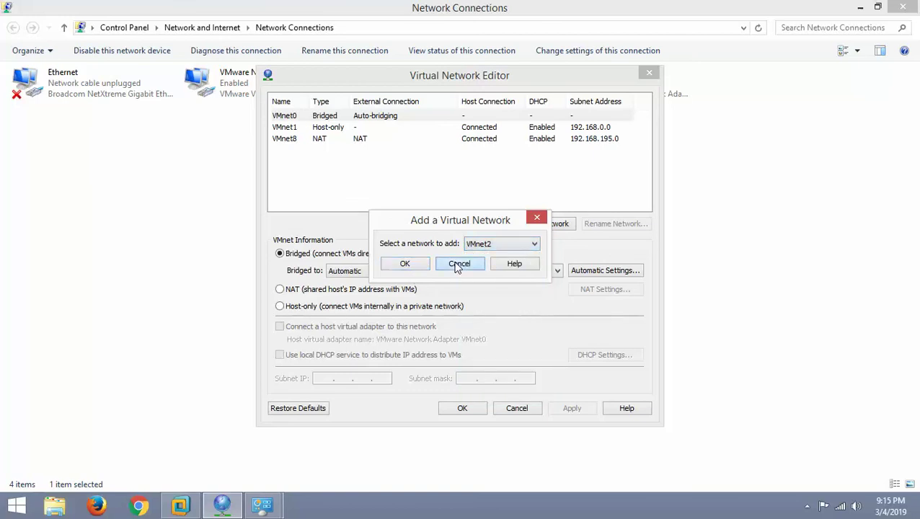
click(457, 264)
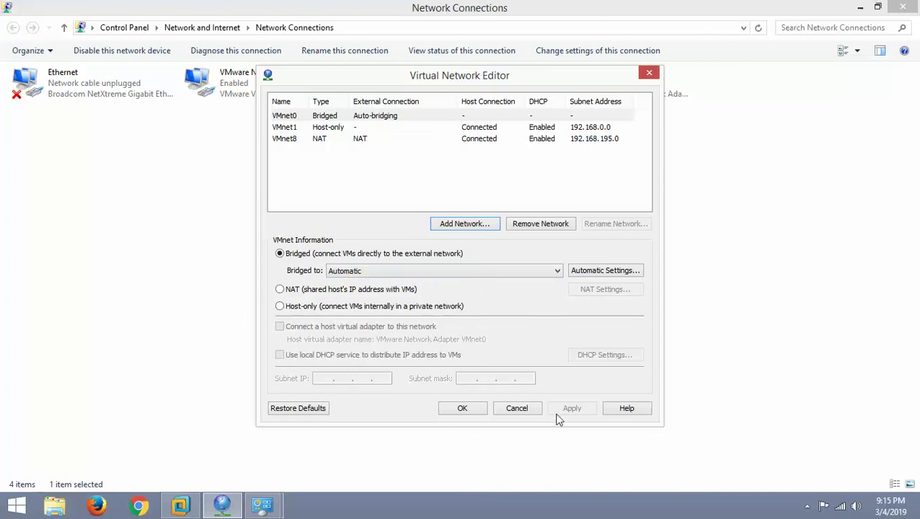
Step: Close the Virtual Network Editor and both Windows network windows to return to the VMware Workstation home page
click(518, 408)
click(902, 9)
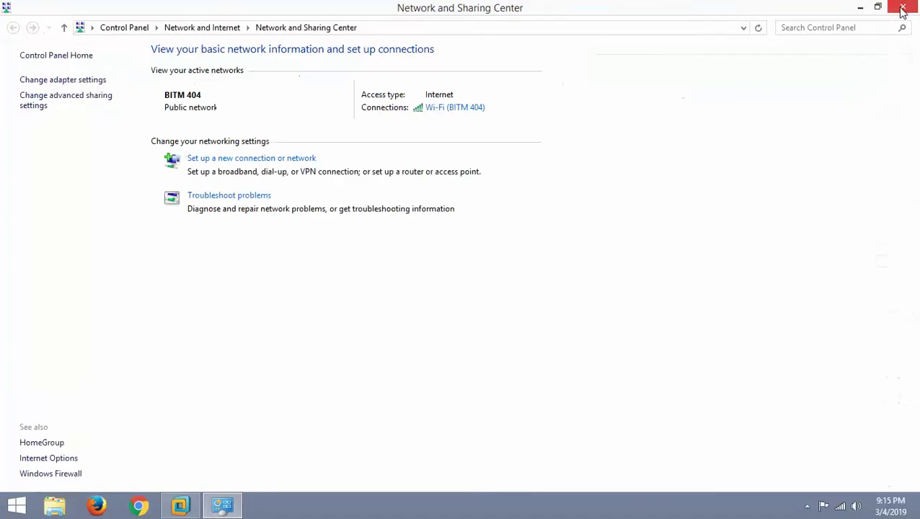
click(895, 9)
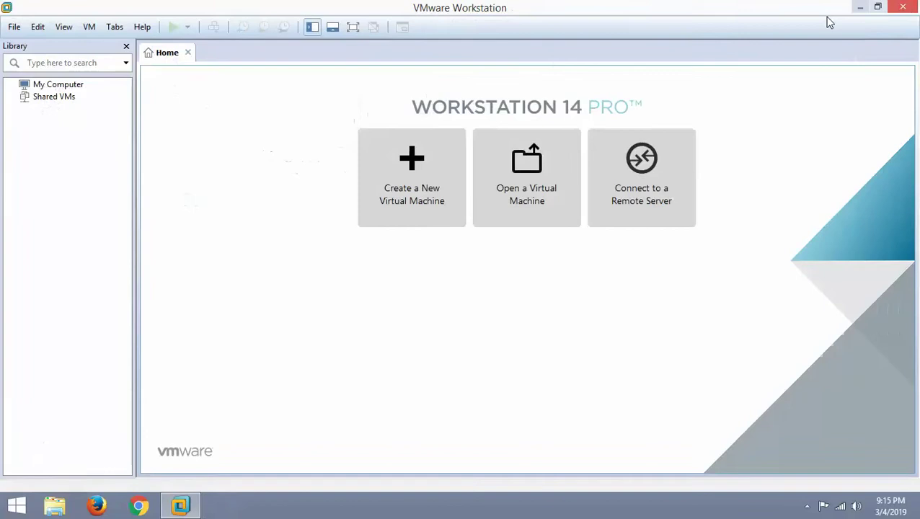